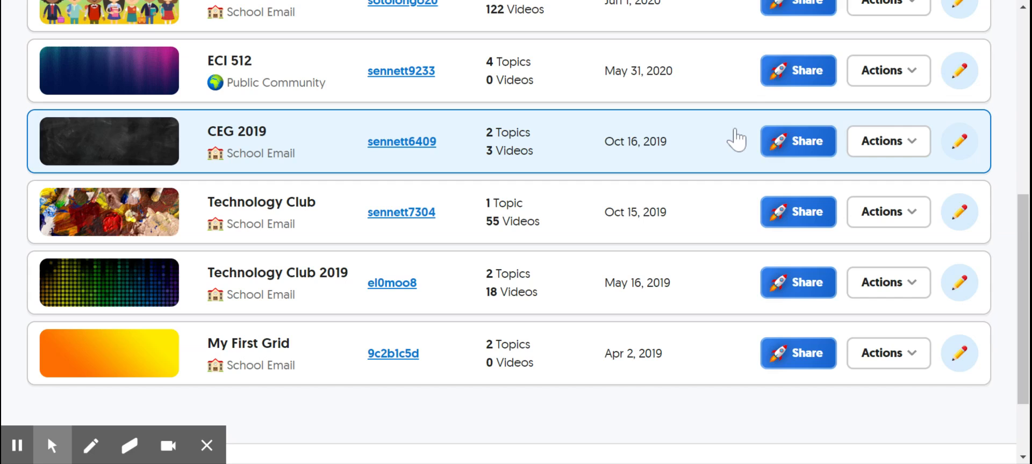
Step: Start a new grid and name it ECI 512
scroll(735, 141, down, 2)
scroll(737, 134, up, 1)
scroll(737, 138, up, 2)
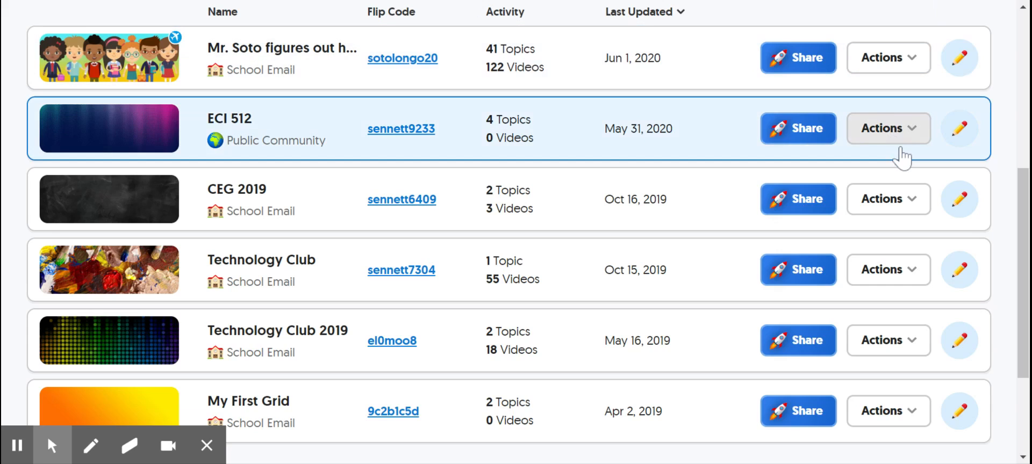
scroll(415, 316, up, 5)
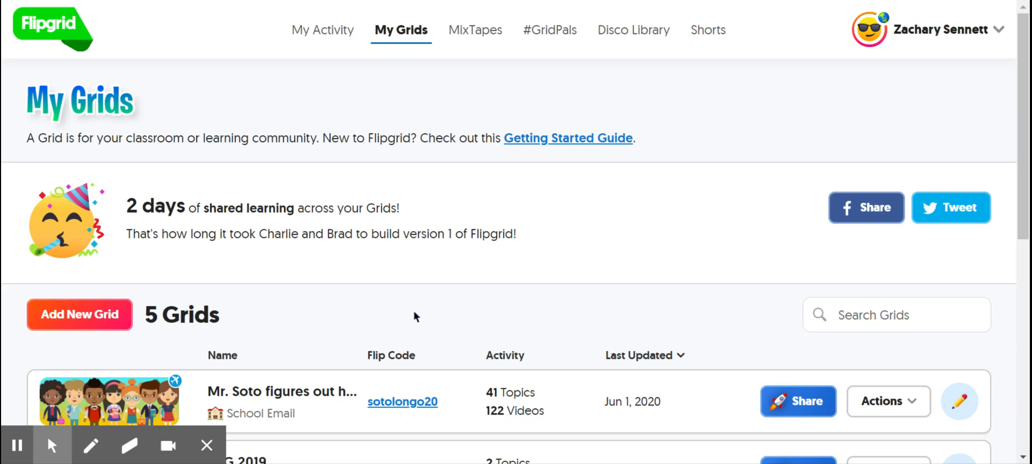
click(97, 318)
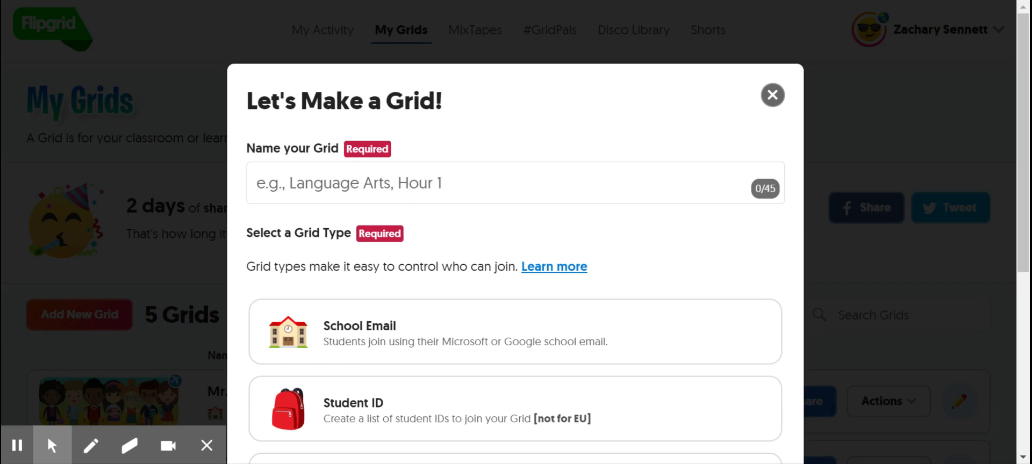
click(407, 184)
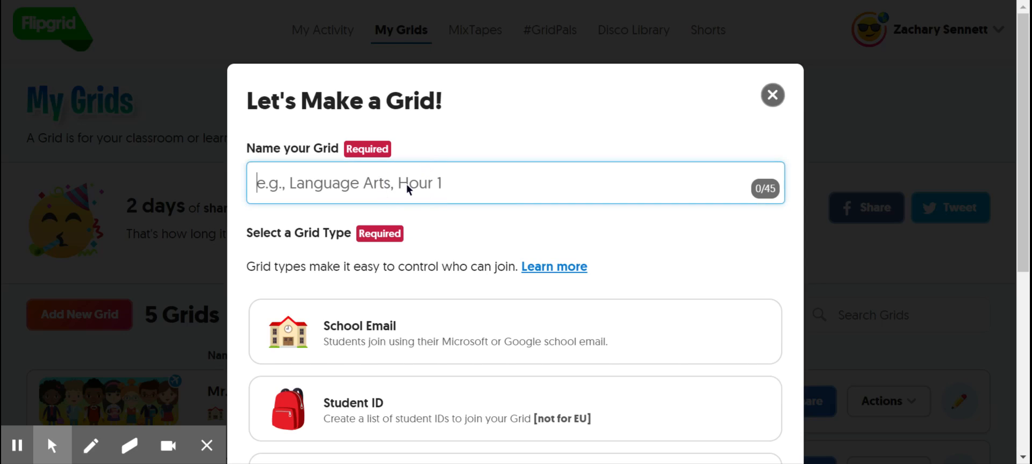
text(ECI )
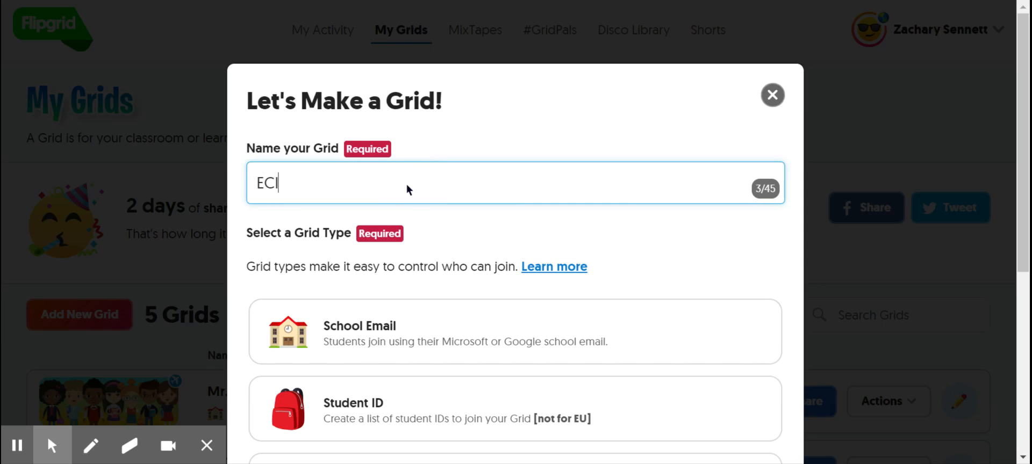
text(512)
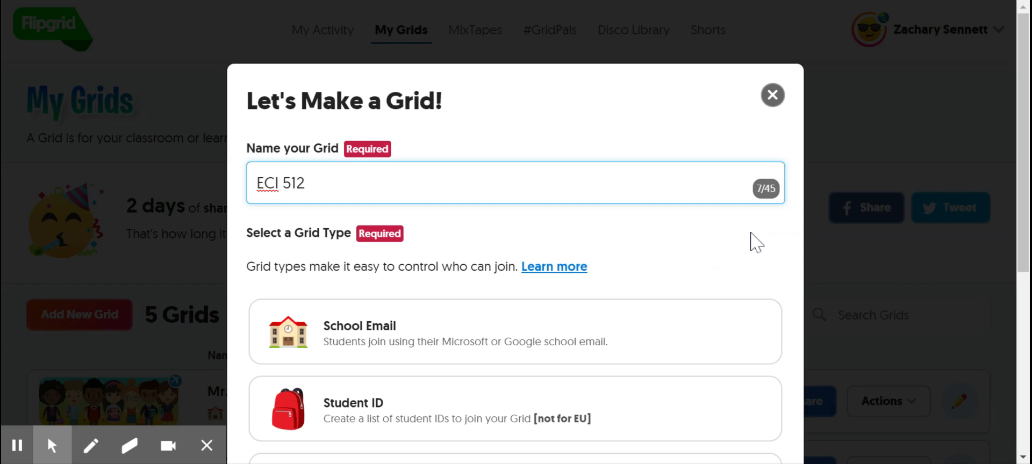
Step: Set the grid type to Educator Learning Community and finish creating the grid without a password
scroll(783, 231, down, 2)
scroll(793, 232, down, 2)
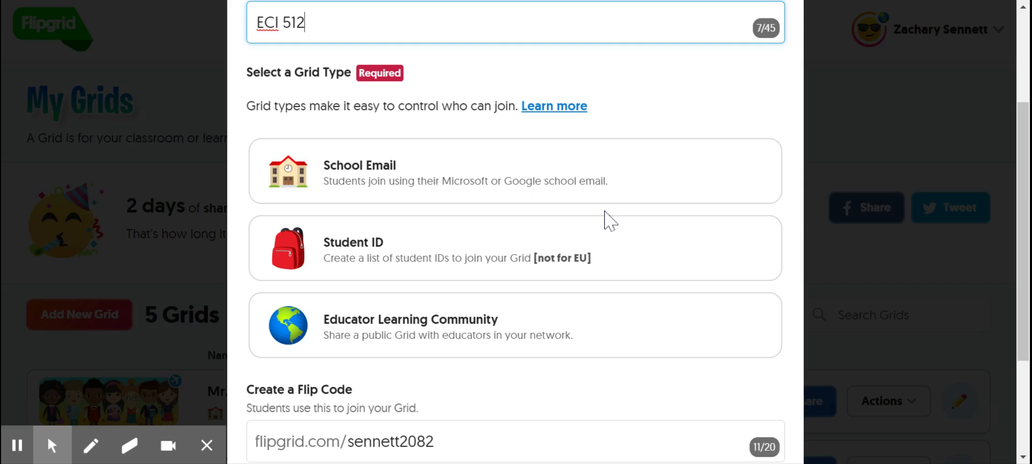
click(433, 337)
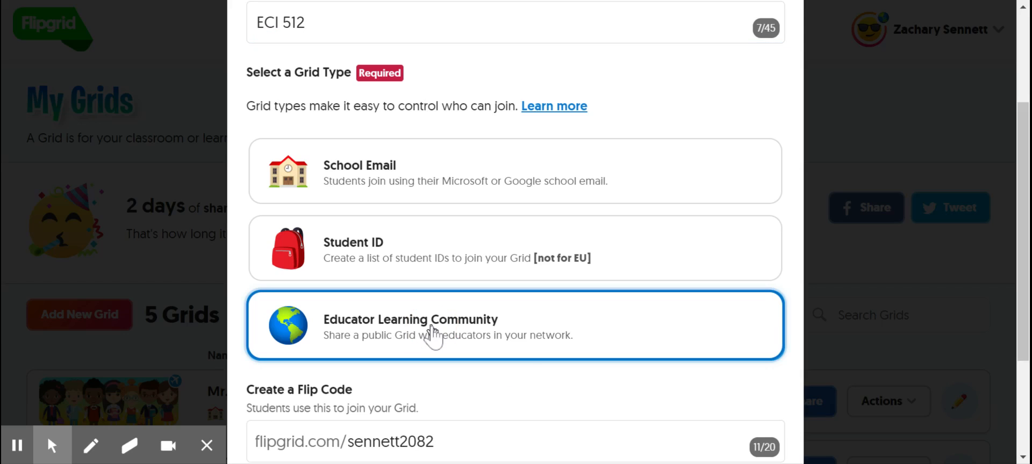
scroll(535, 361, down, 3)
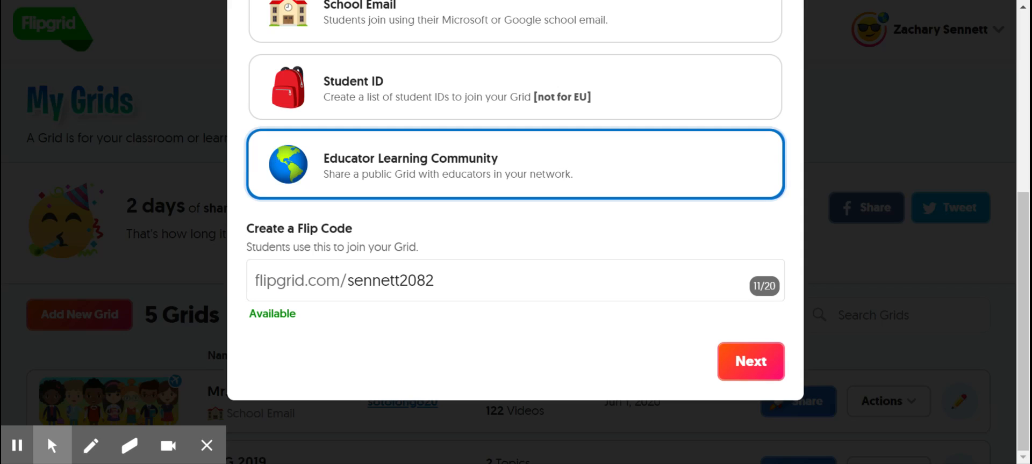
click(742, 371)
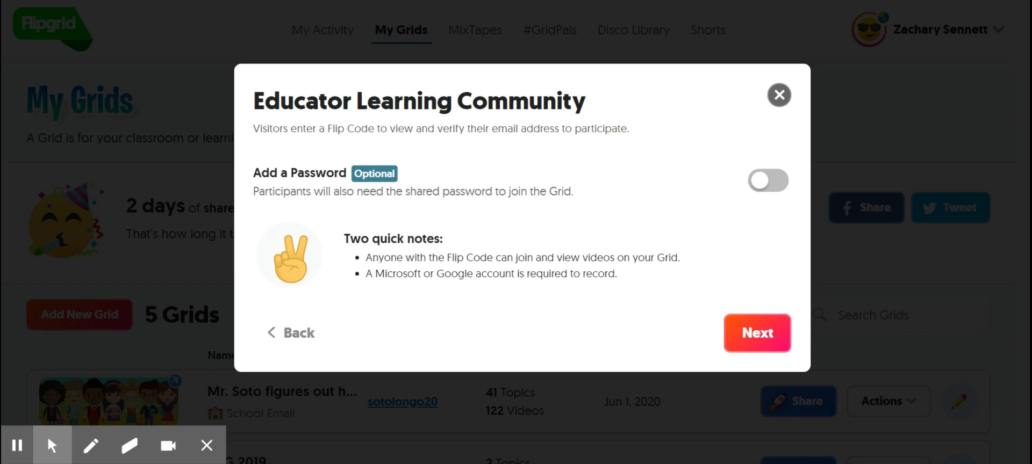
click(760, 337)
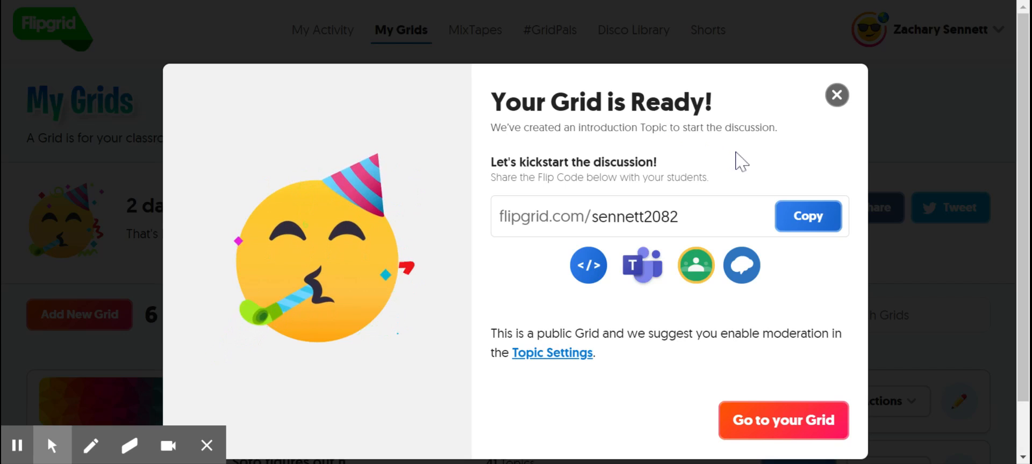
Step: Go to the new ECI 512 grid and open its Say Hello on Flipgrid! topic
scroll(741, 161, down, 1)
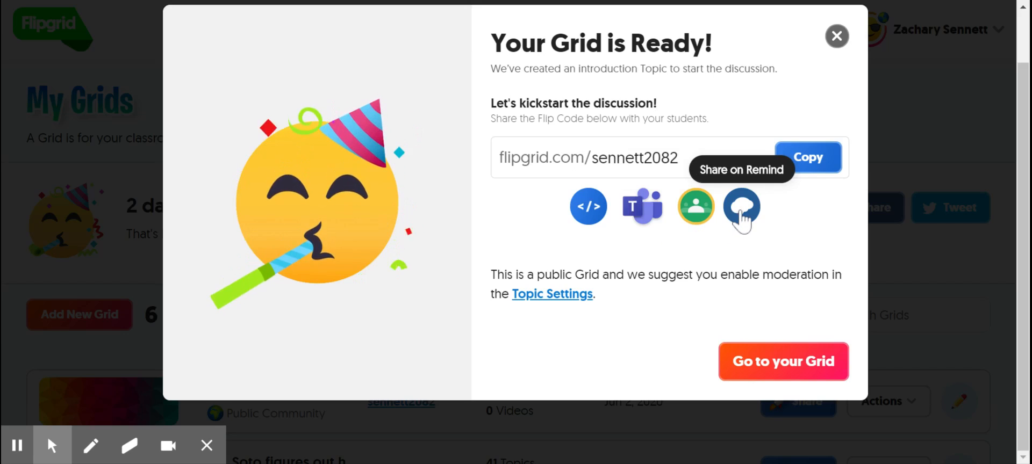
click(801, 363)
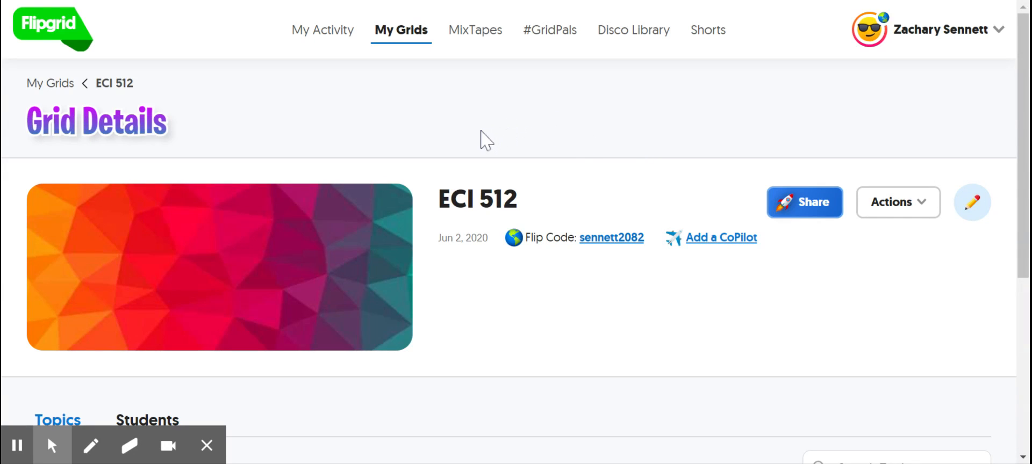
scroll(479, 105, down, 3)
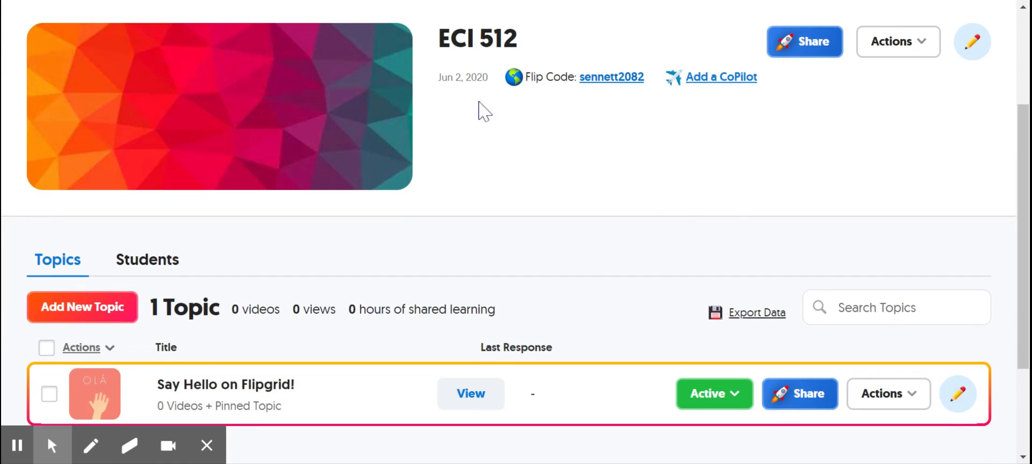
scroll(480, 110, down, 2)
scroll(480, 112, down, 1)
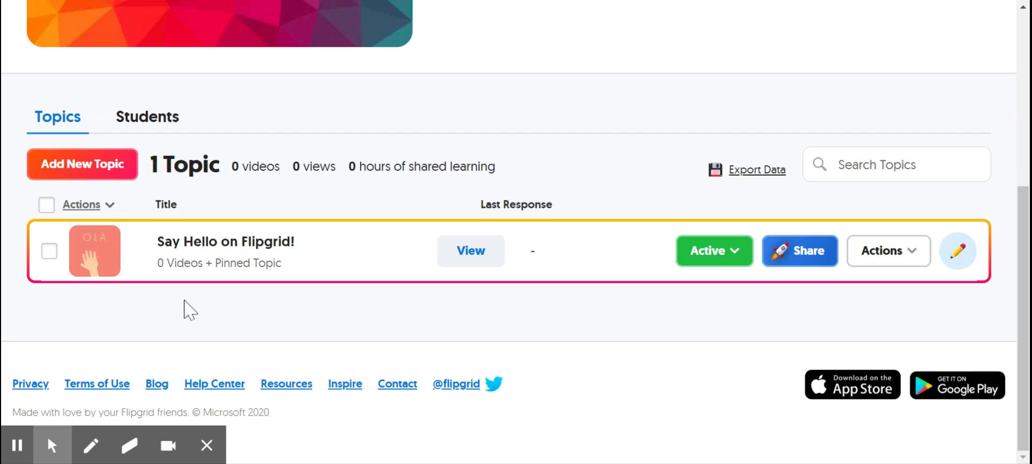
click(206, 245)
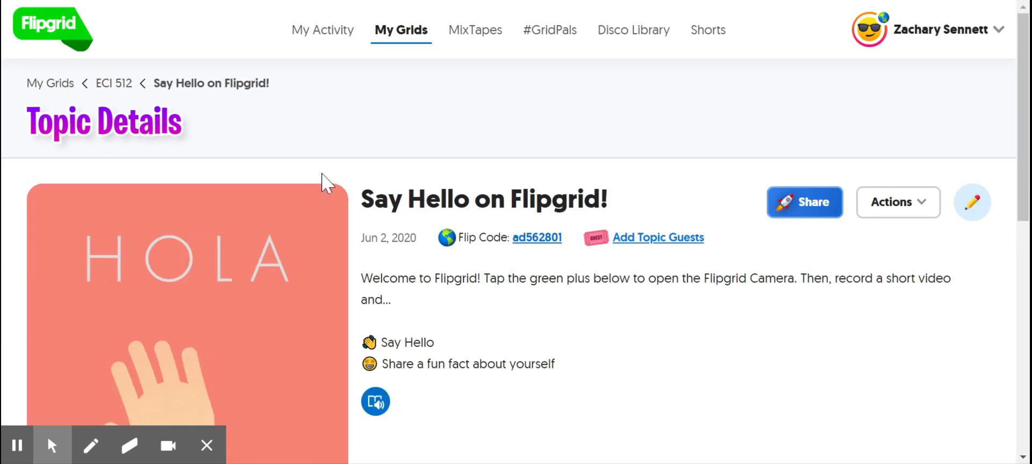
Step: Open the Say Hello on Flipgrid! topic for editing and set its recording time to 3 minutes
scroll(425, 145, down, 3)
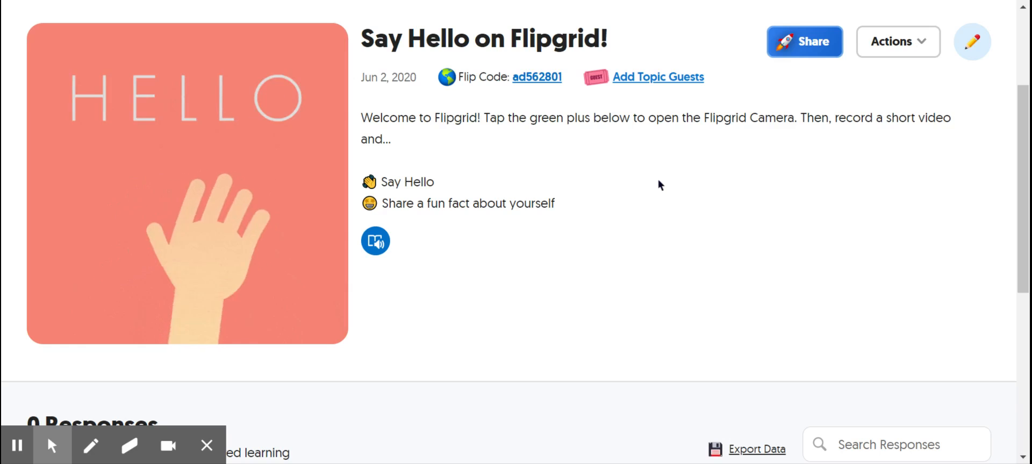
scroll(658, 184, down, 4)
scroll(662, 185, up, 5)
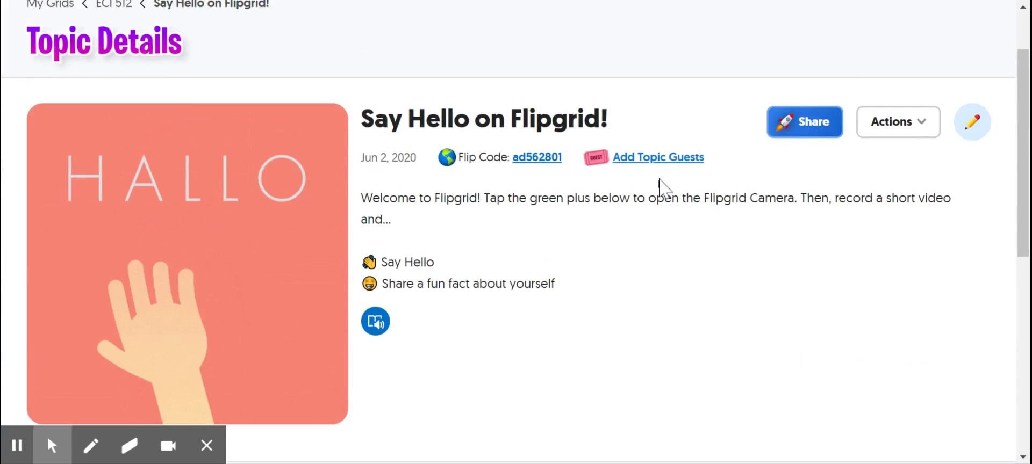
scroll(661, 186, up, 2)
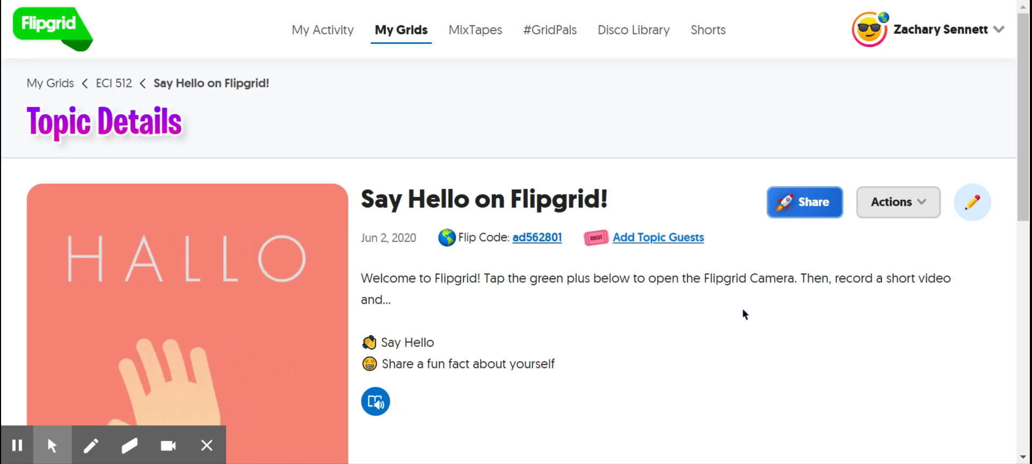
click(892, 208)
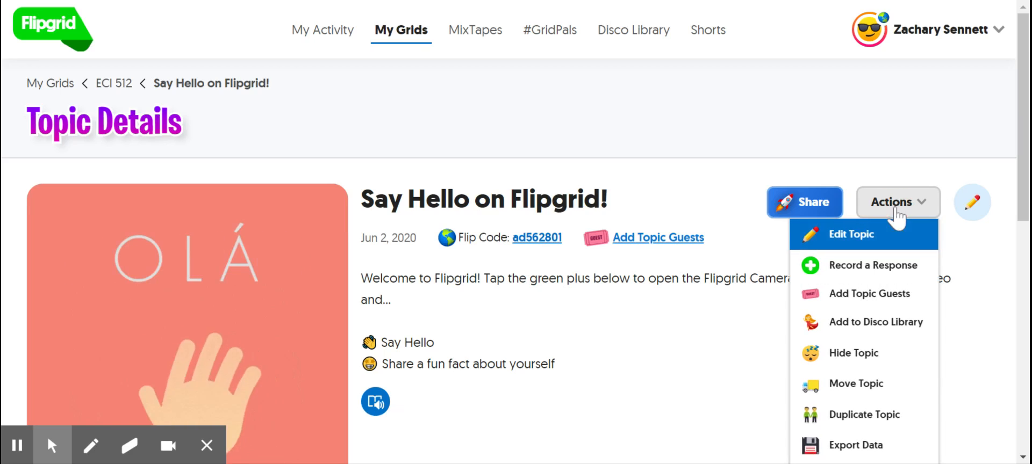
click(875, 238)
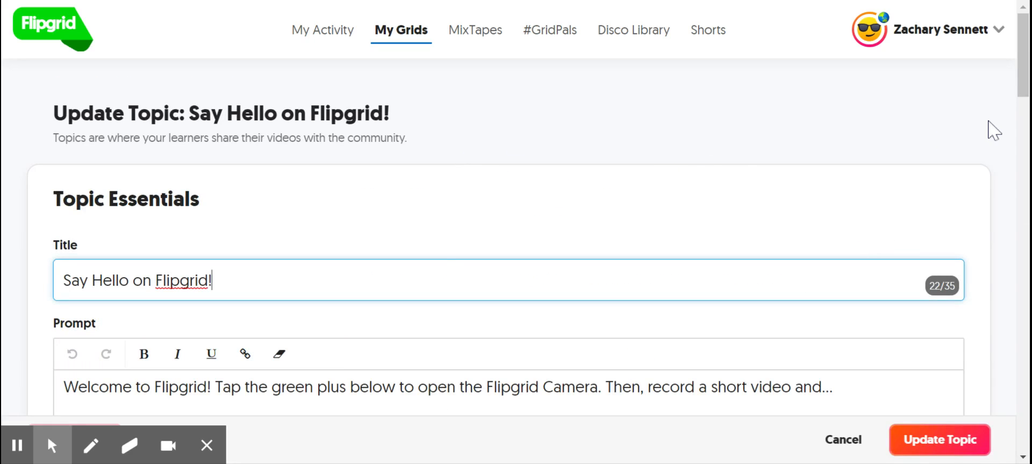
scroll(1003, 129, down, 5)
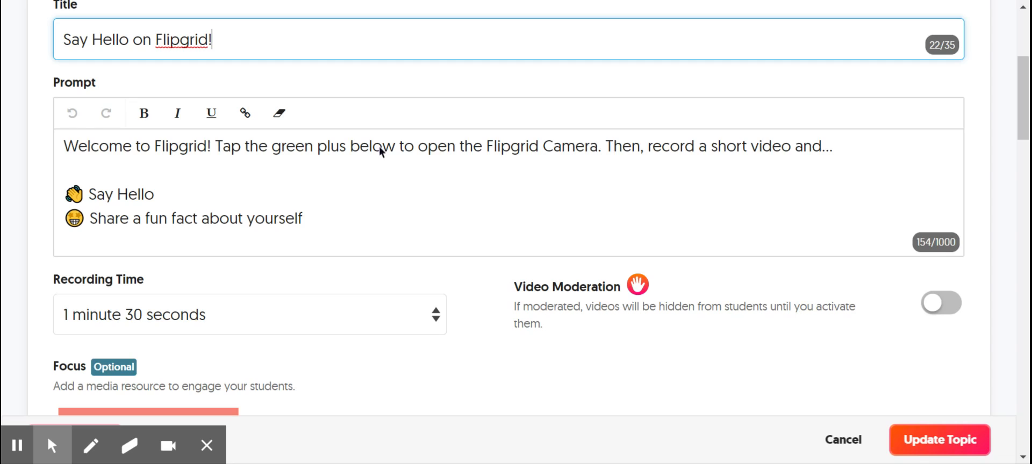
click(430, 317)
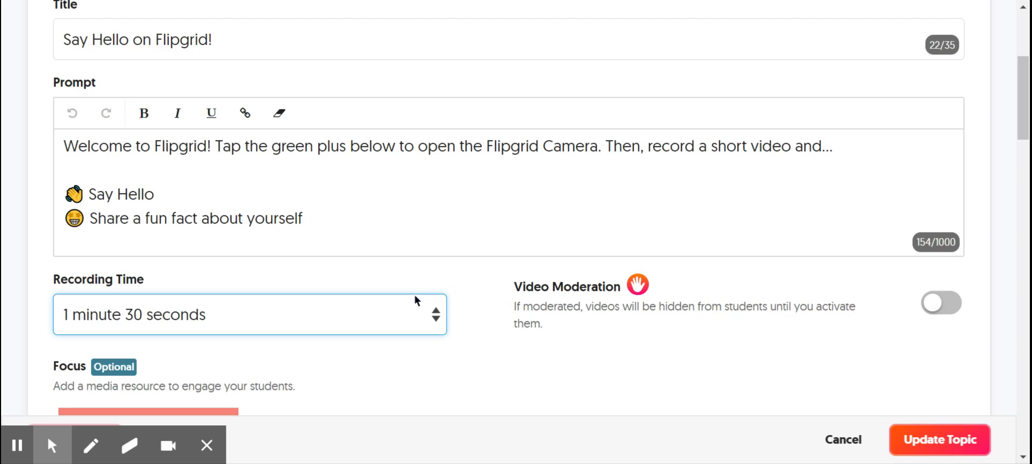
key(Down)
key(Down)
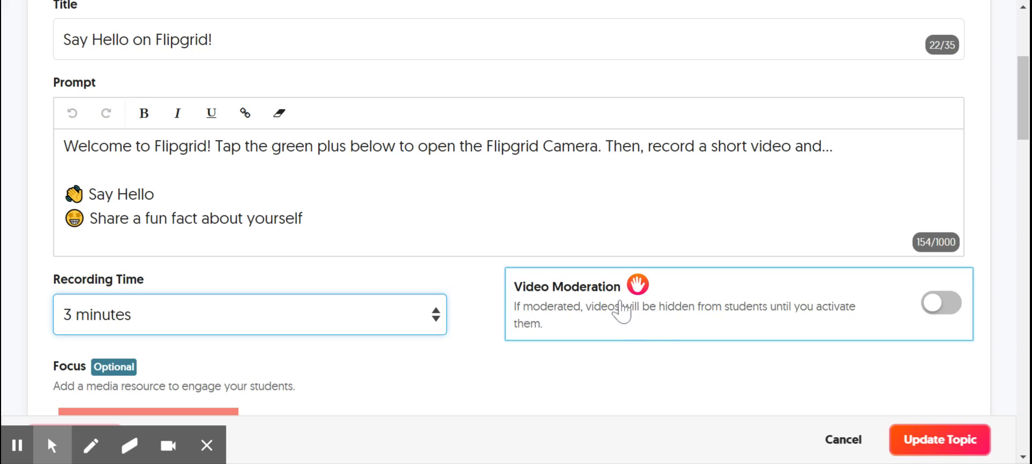
Step: Enable video moderation for the topic and save the topic changes
click(936, 310)
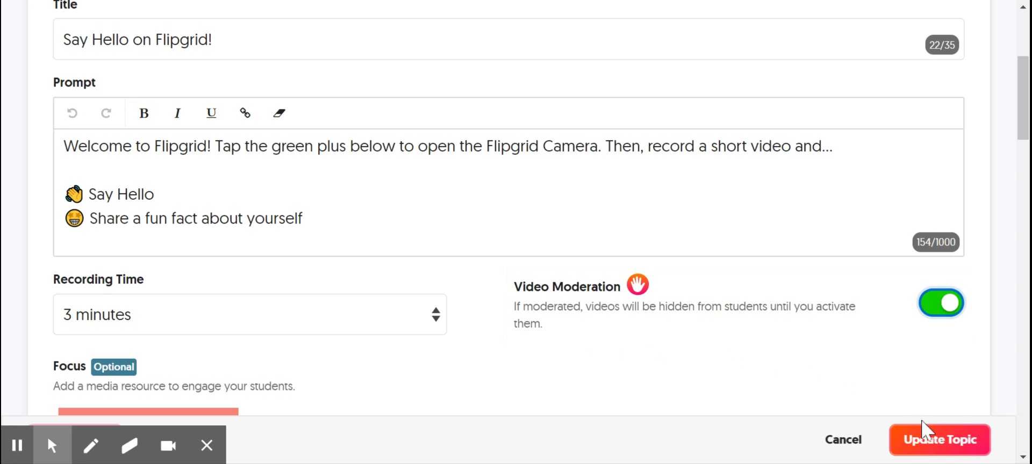
scroll(632, 344, down, 3)
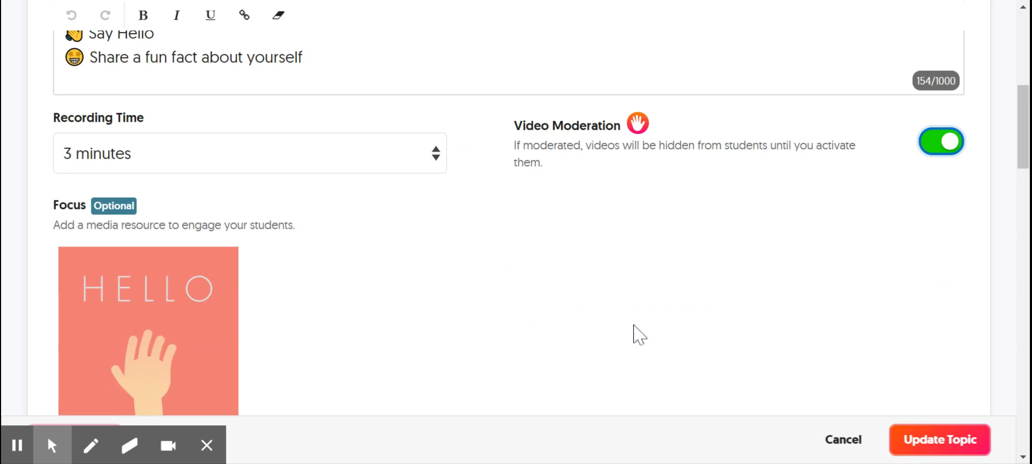
scroll(729, 279, down, 2)
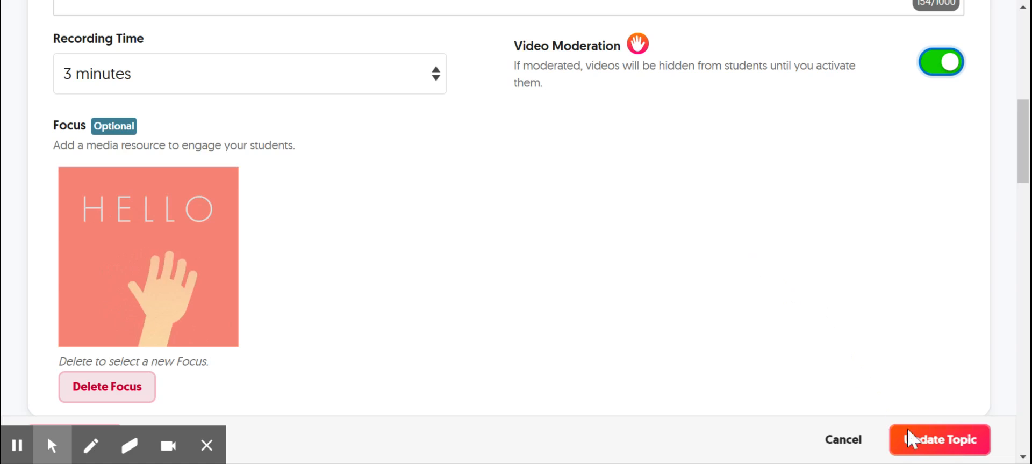
click(939, 442)
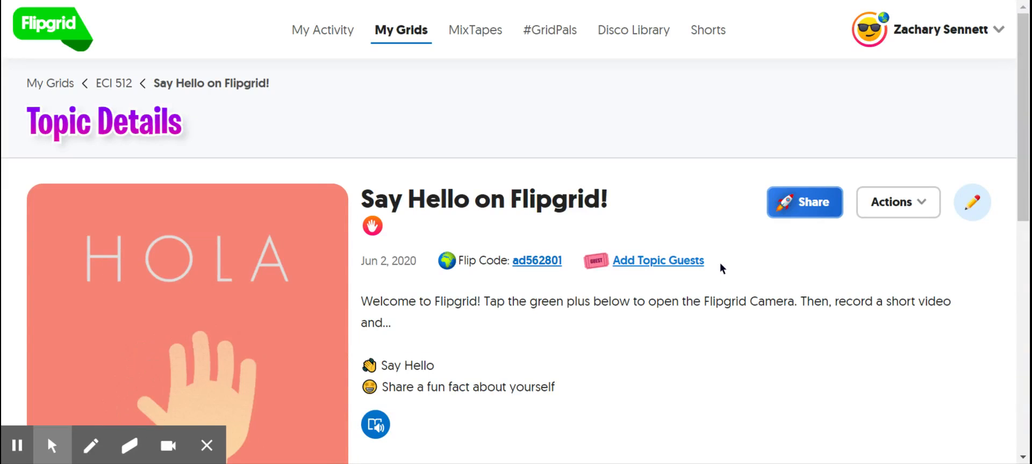
Step: Open the video recorder to add a response to the Say Hello on Flipgrid! topic
scroll(720, 264, down, 2)
scroll(723, 271, down, 3)
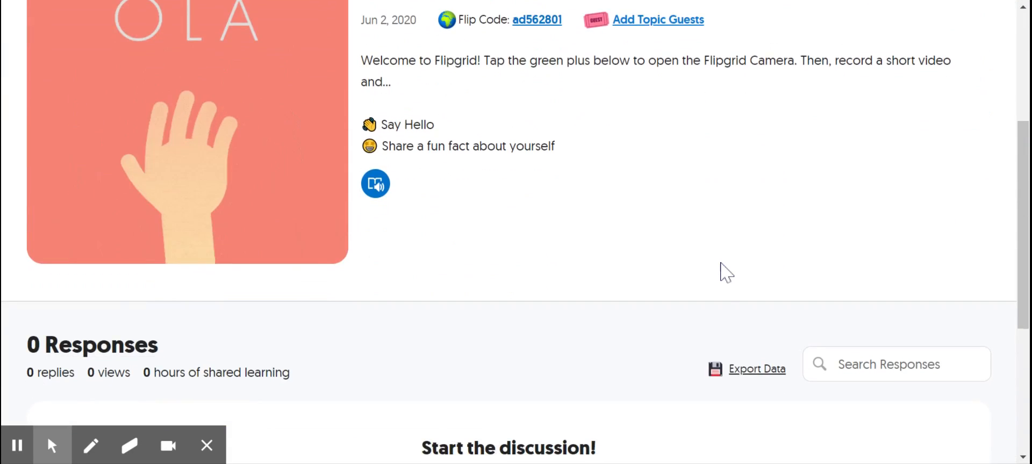
scroll(694, 268, down, 2)
scroll(678, 261, down, 2)
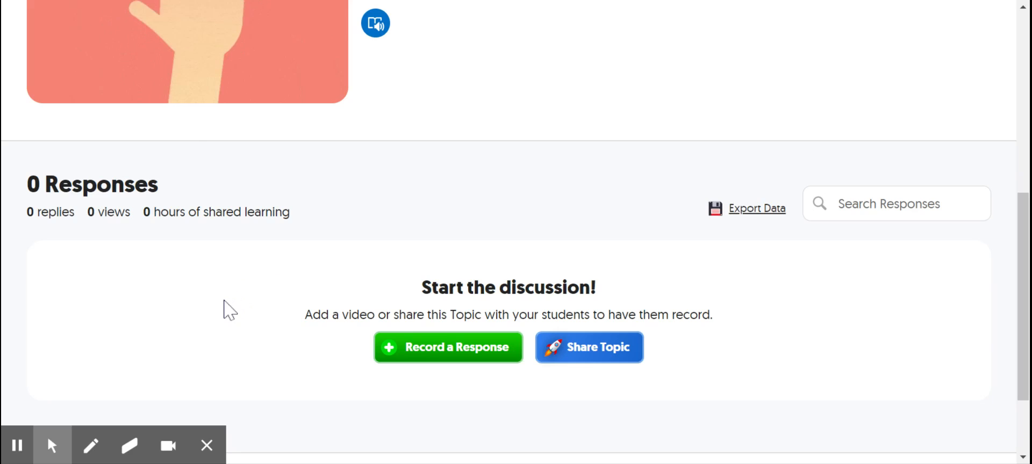
click(439, 355)
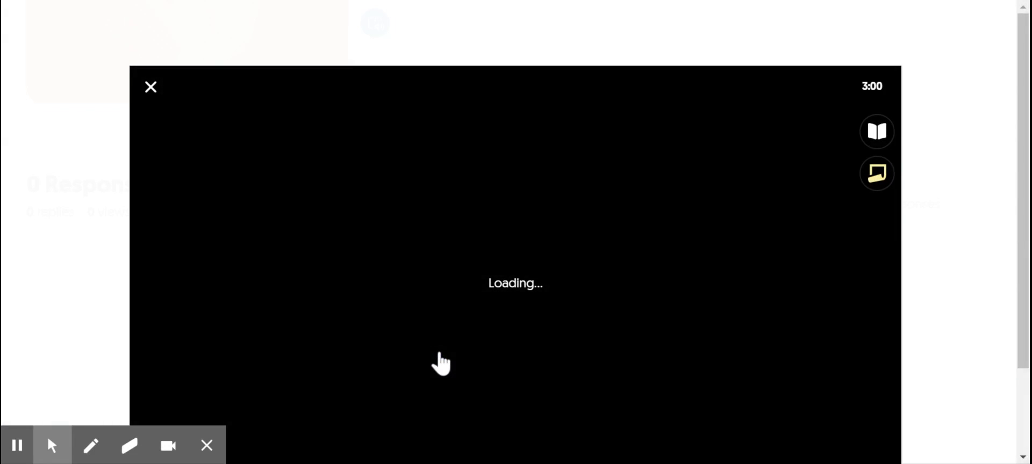
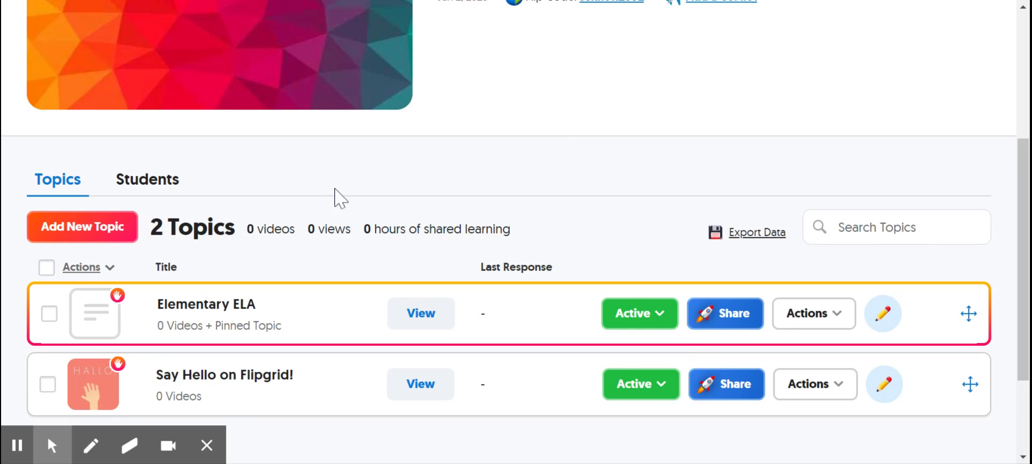
Step: Start a new topic in the ECI 512 grid with the title "Show Me 3 Ways- Subtraction"
click(81, 229)
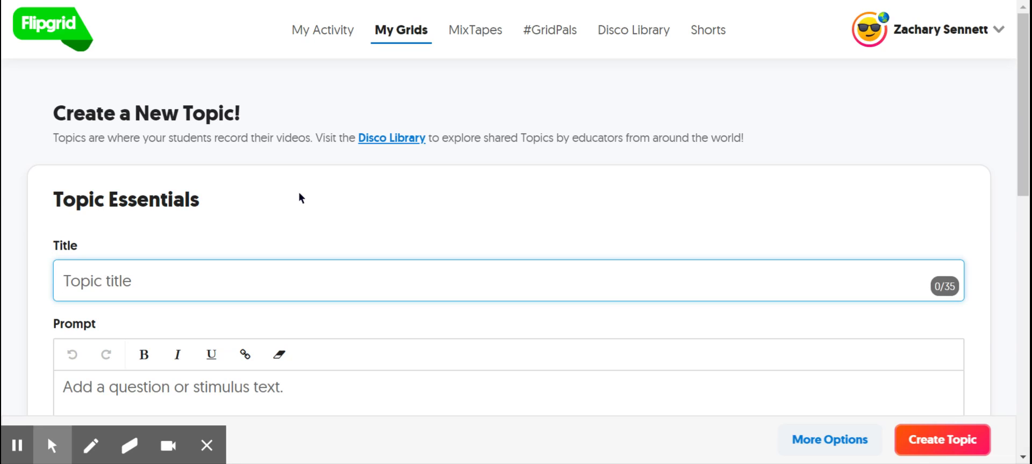
text(Show Me 3 Ways)
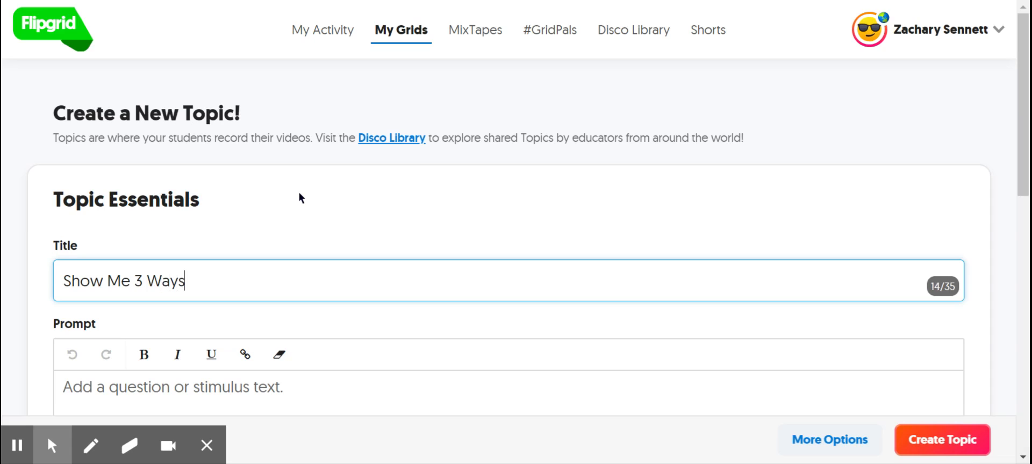
text(- Subtraction)
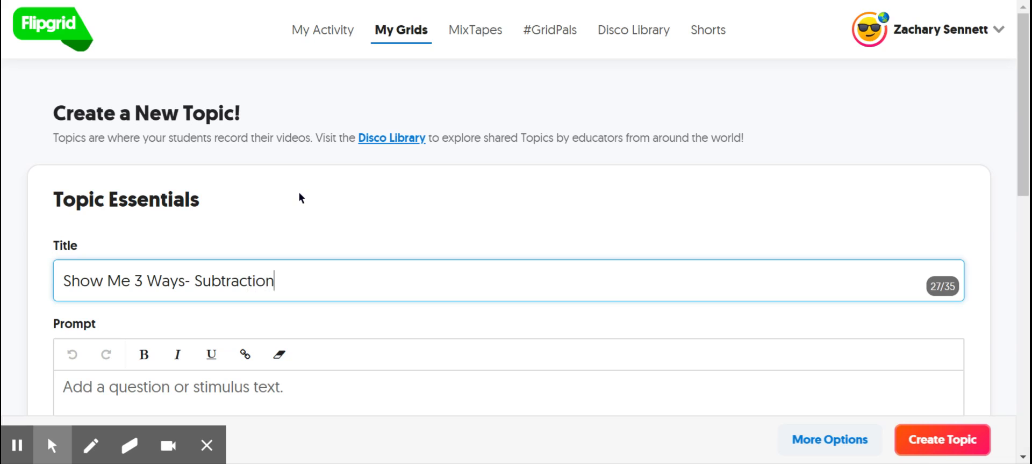
Step: Enter the topic prompt "Solve the subtraction problem 18-9=?" with "Show three ways to solve the problem." on a second line
scroll(323, 215, down, 1)
scroll(322, 218, down, 3)
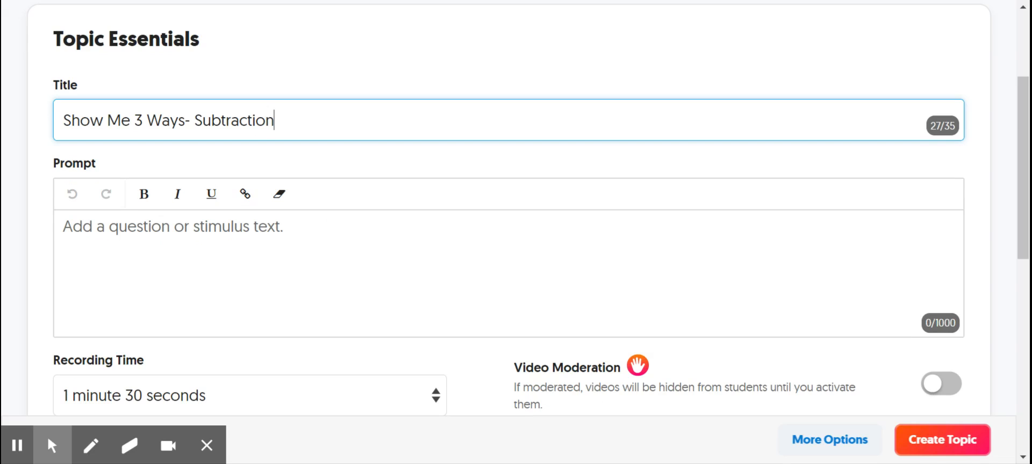
click(111, 229)
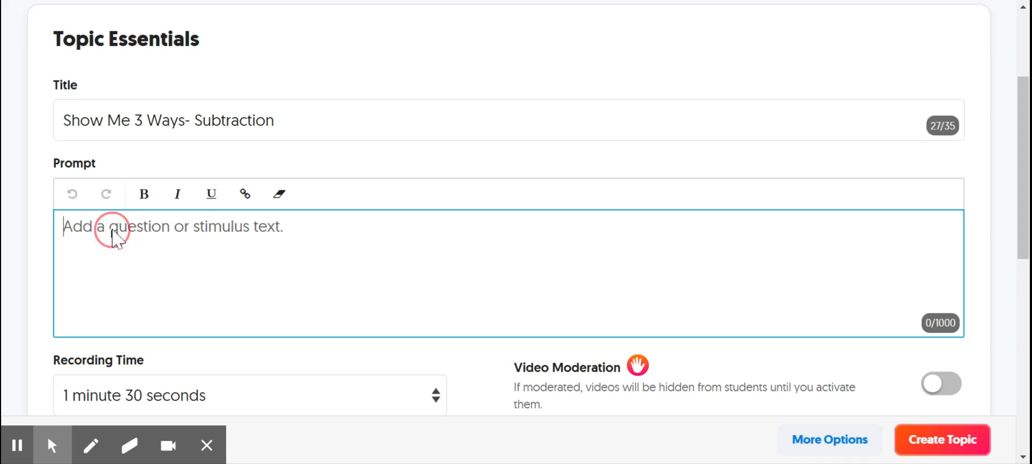
text(Solve the subtraction problem 18-9=? Show three ways to solve the problem.)
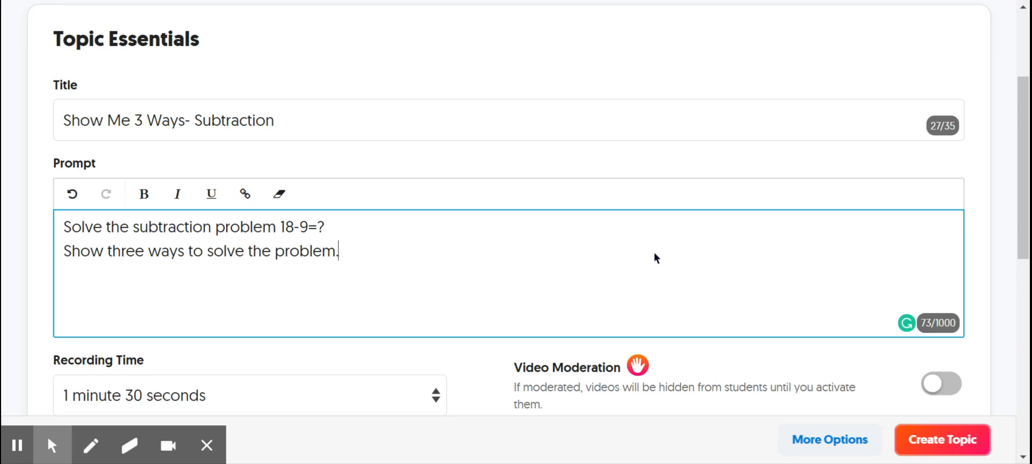
Step: Set the new topic's recording time to 5 minutes and enable video moderation
scroll(654, 258, down, 2)
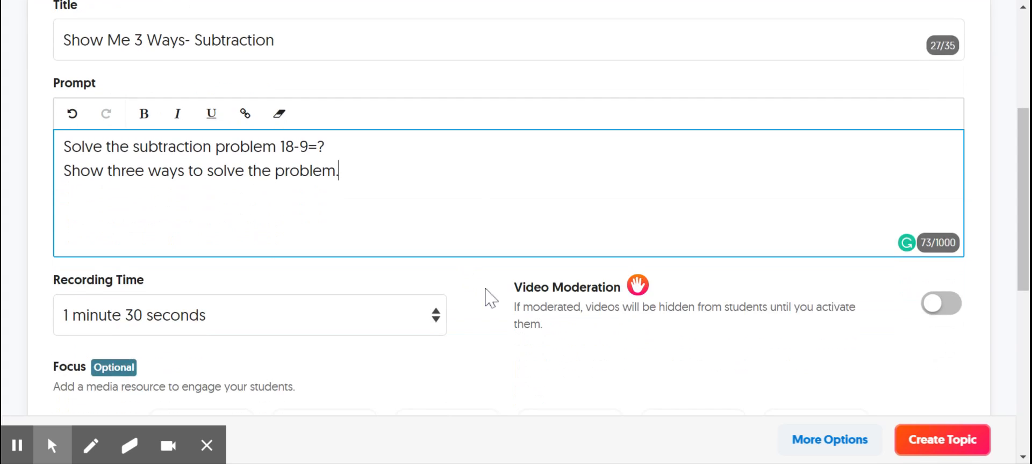
click(437, 323)
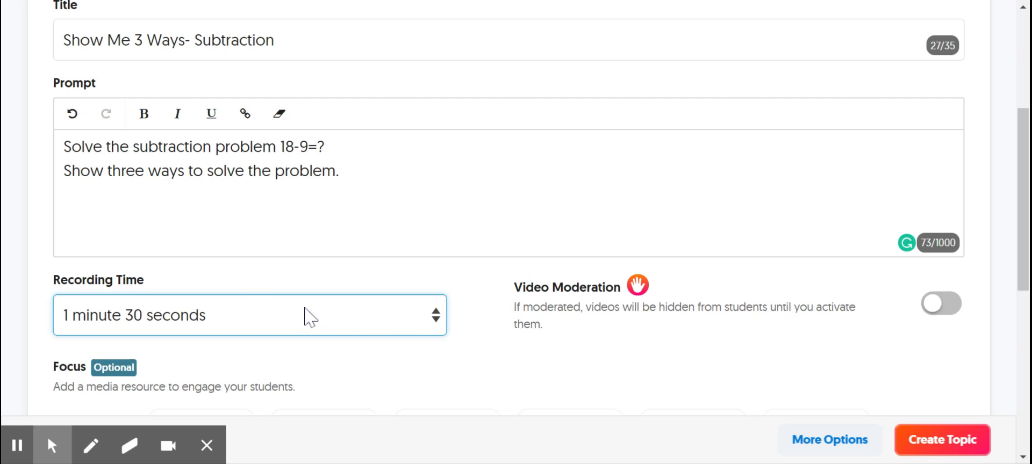
click(141, 259)
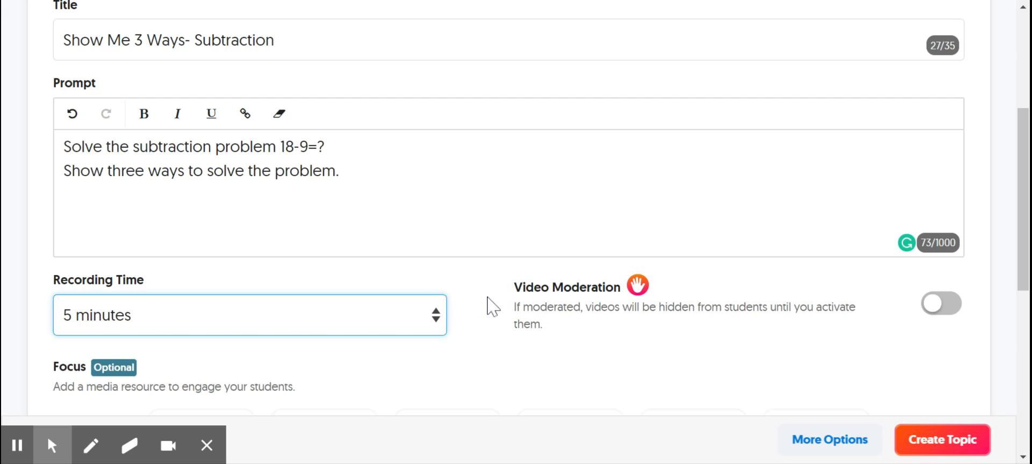
click(935, 310)
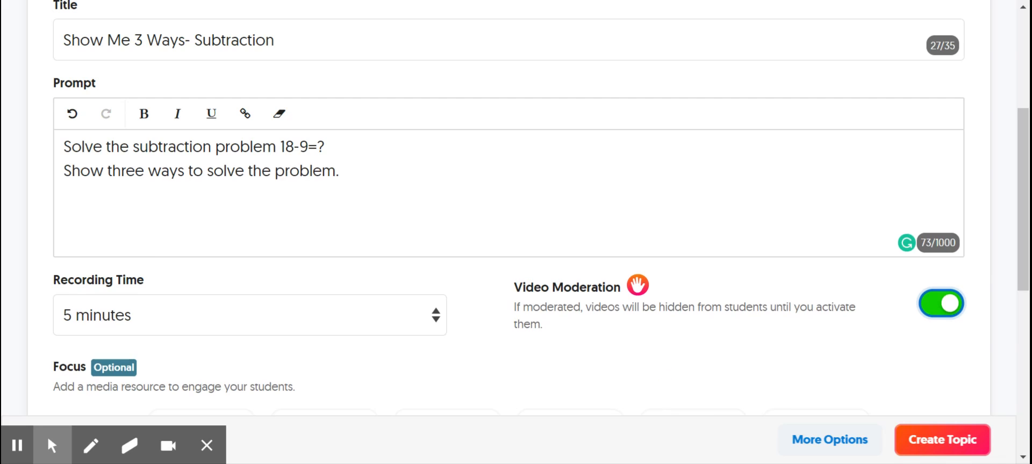
Step: Create the subtraction topic without a focus media resource and dismiss the sharing dialog
scroll(661, 362, down, 3)
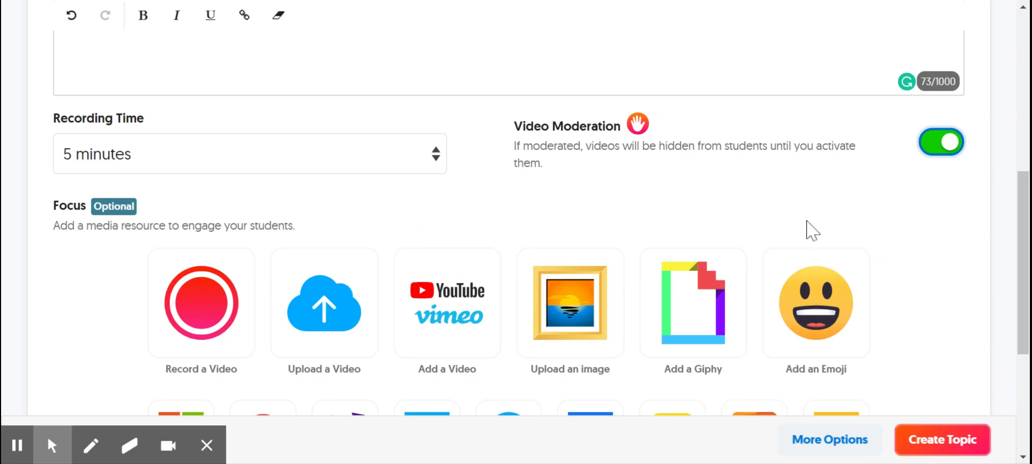
scroll(933, 209, down, 2)
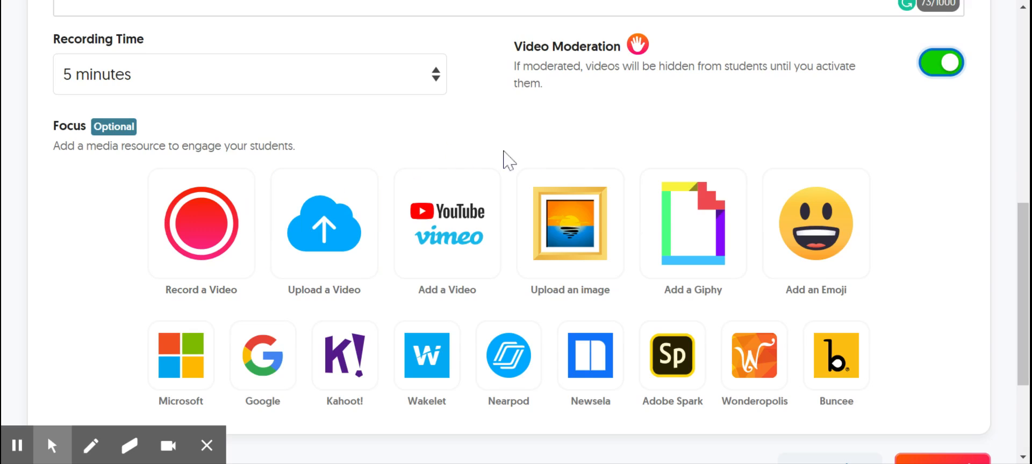
scroll(979, 364, down, 2)
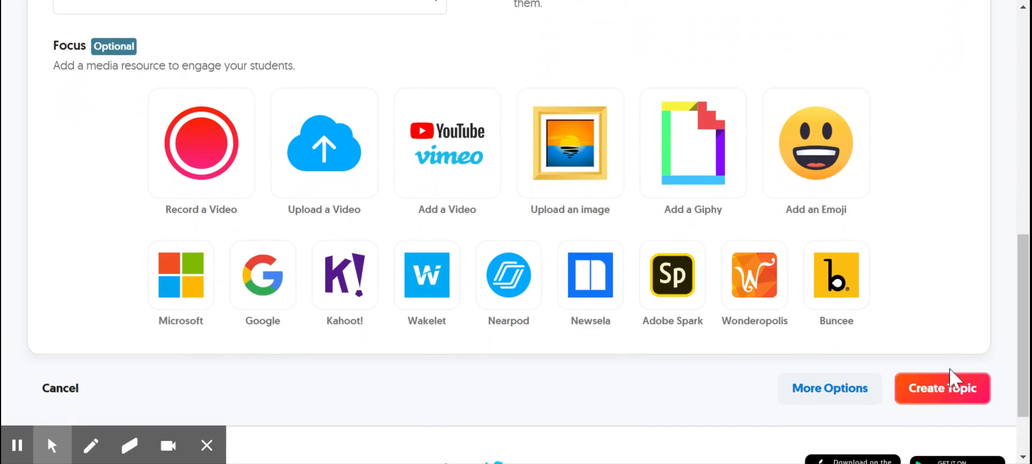
click(944, 395)
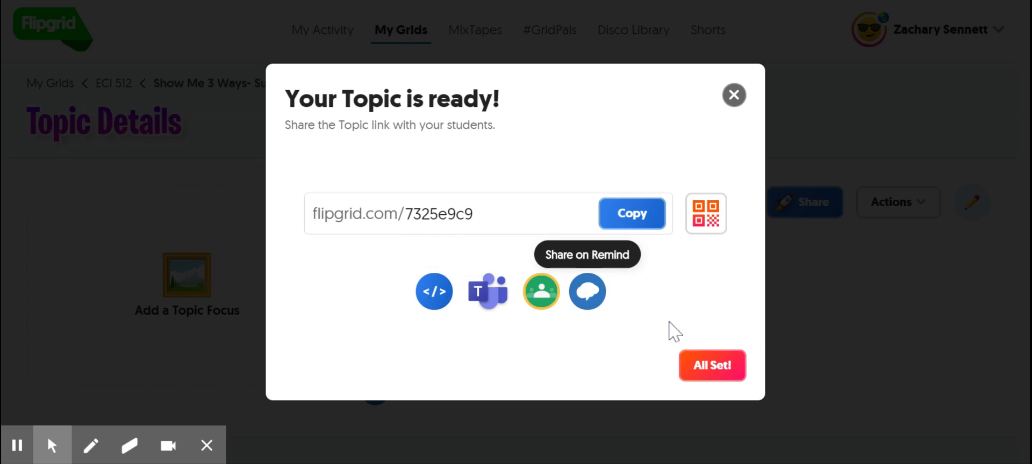
click(712, 367)
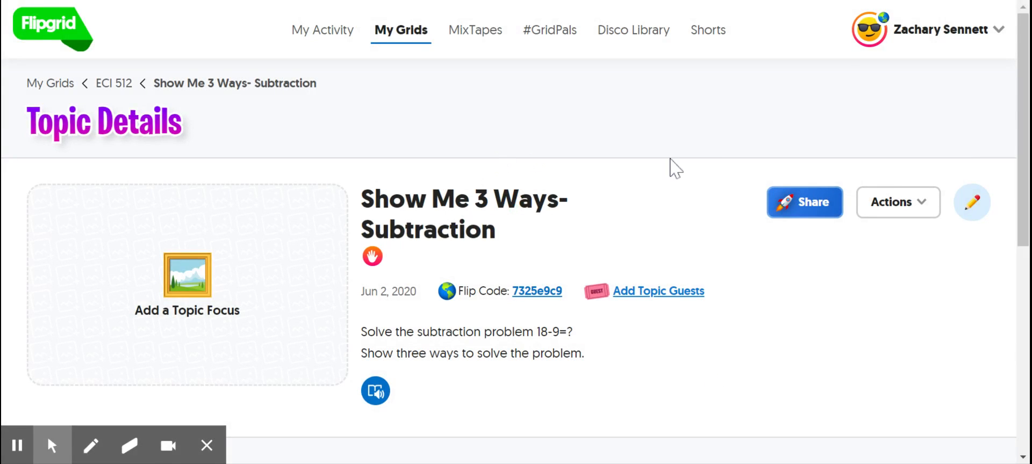
scroll(700, 138, down, 2)
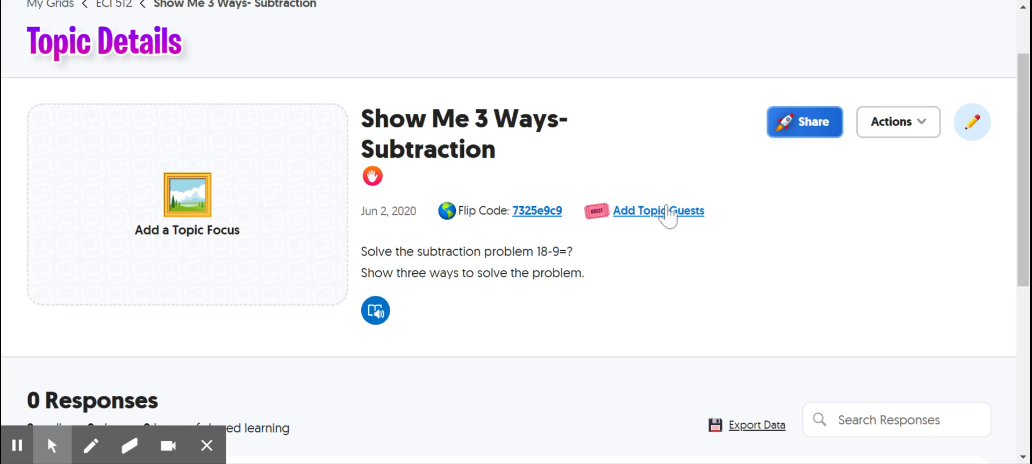
scroll(756, 194, down, 2)
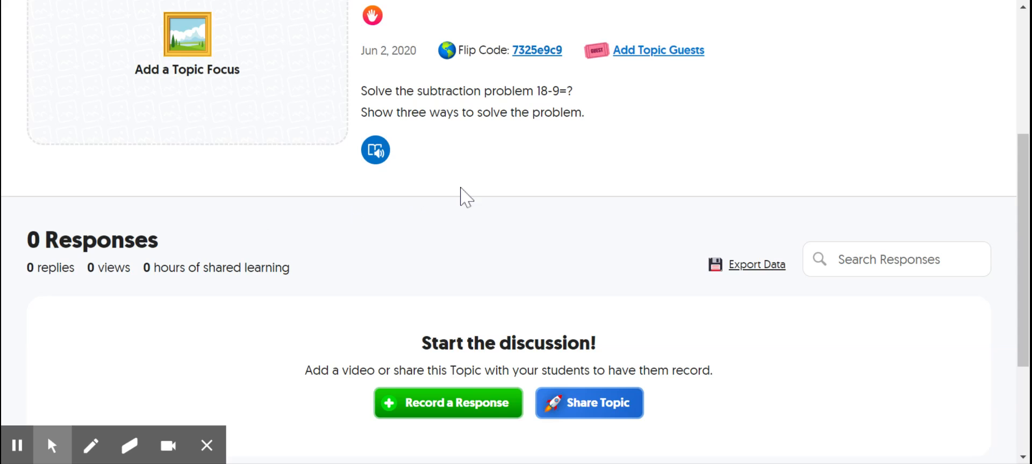
scroll(684, 214, up, 3)
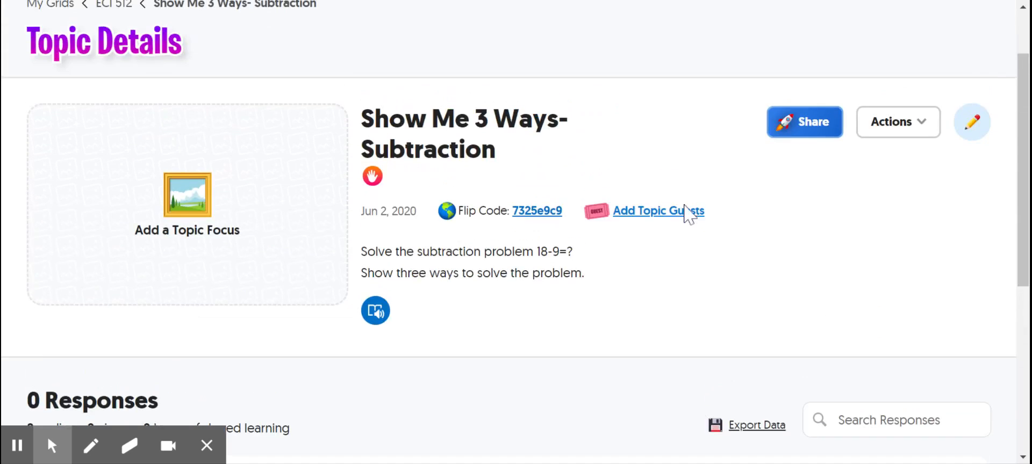